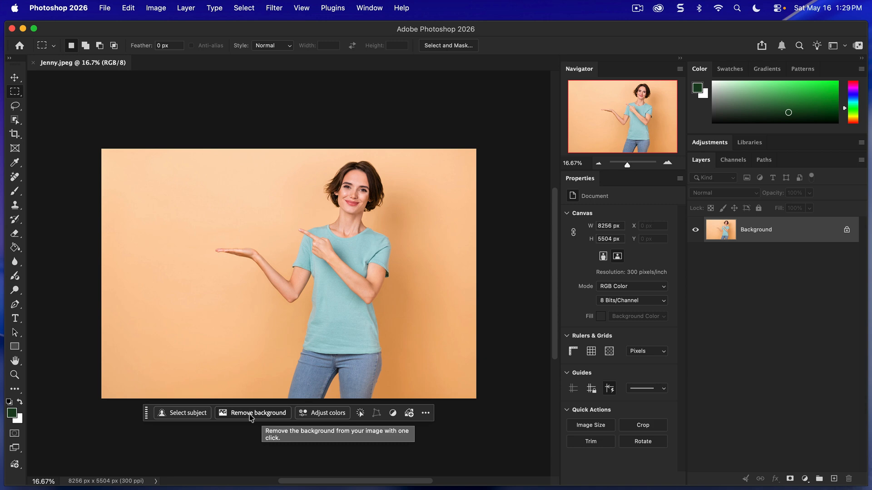
# Remove the photo's background and replace it with the third variation generated from the prompt "a cozy kitchen interior".
pyautogui.click(251, 416)
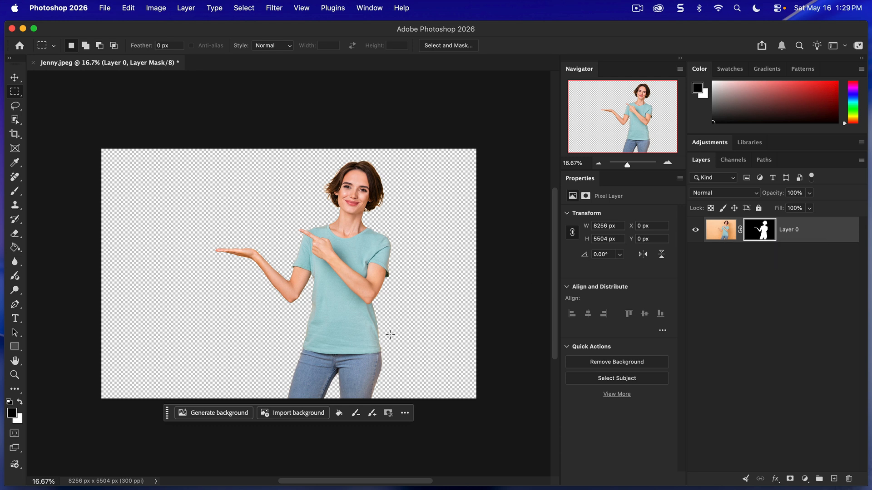
pyautogui.click(211, 417)
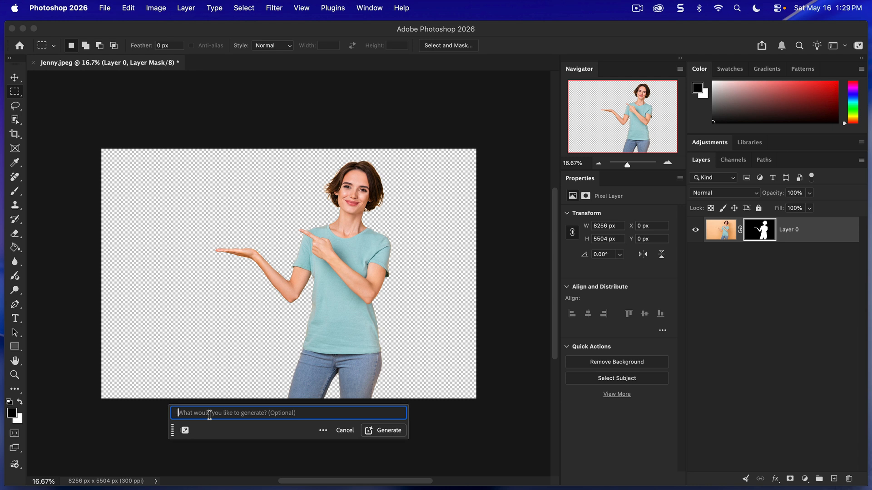
pyautogui.write('a coz')
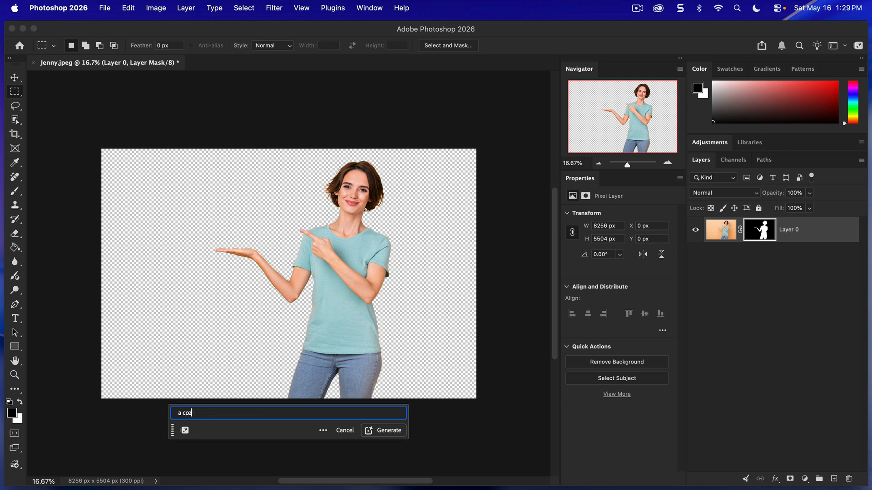
pyautogui.write('y kitchen interior')
pyautogui.click(385, 431)
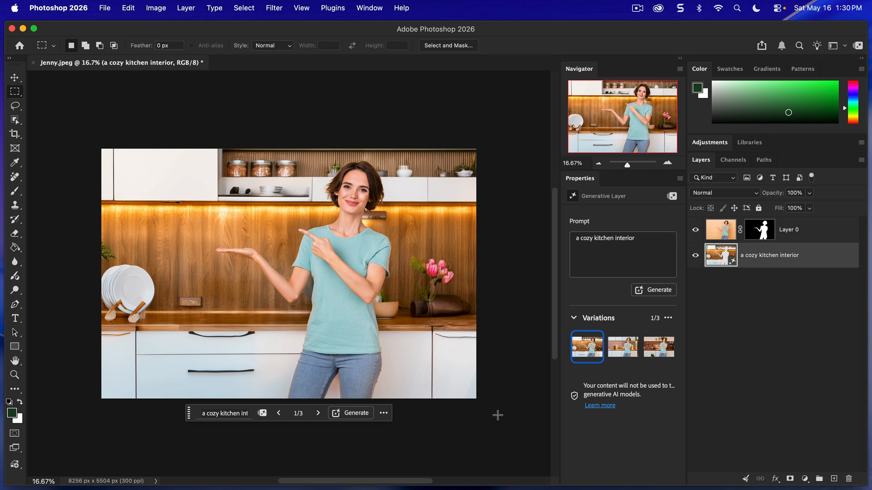
pyautogui.click(616, 354)
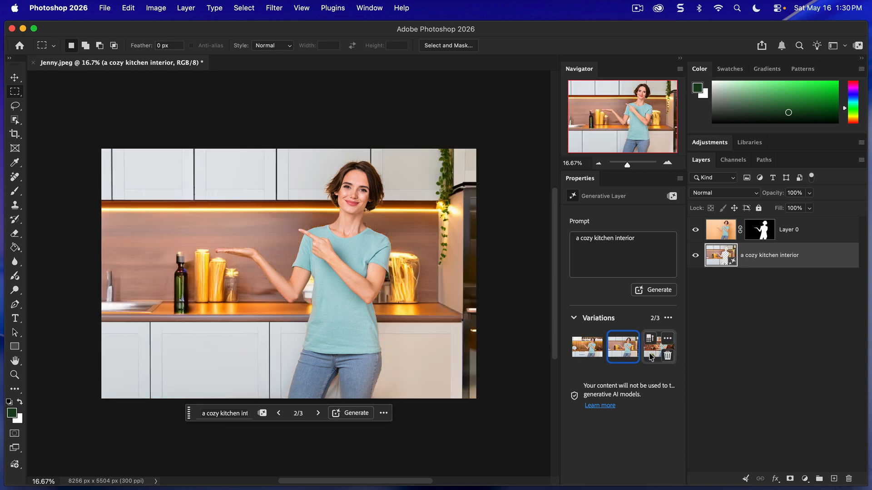
pyautogui.click(652, 357)
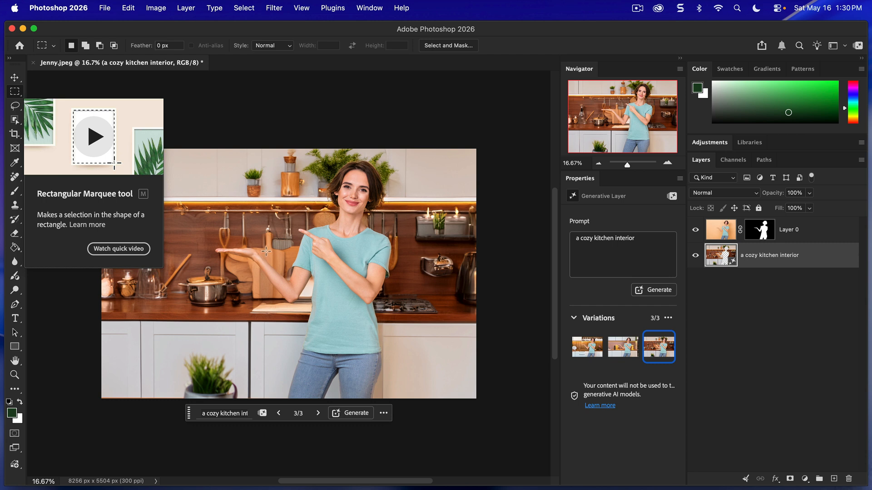
# Marquee-select a rectangle above the woman's open palm and fill it generatively with the prompt "a small pink cake".
pyautogui.moveTo(266, 250); pyautogui.dragTo(201, 201)
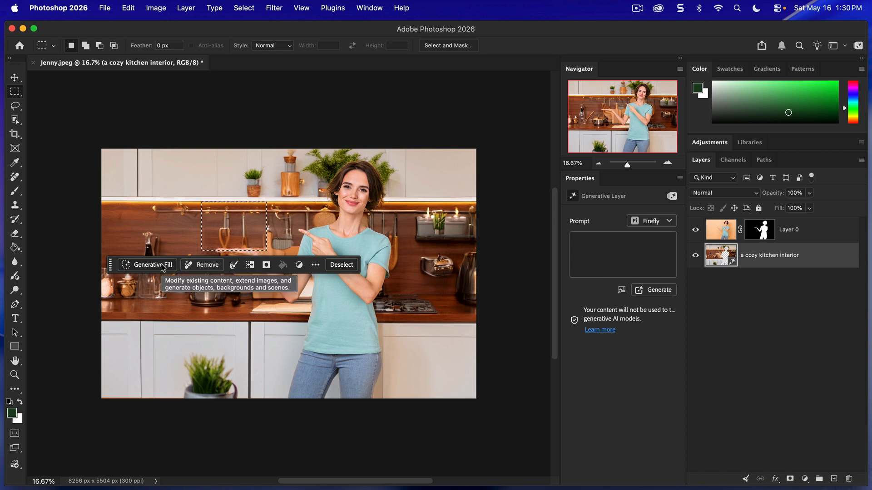
pyautogui.click(153, 265)
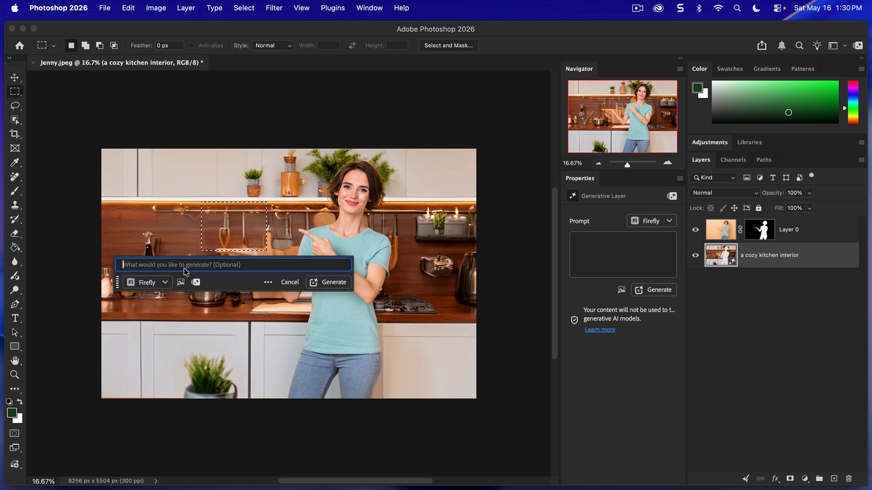
pyautogui.write('a small')
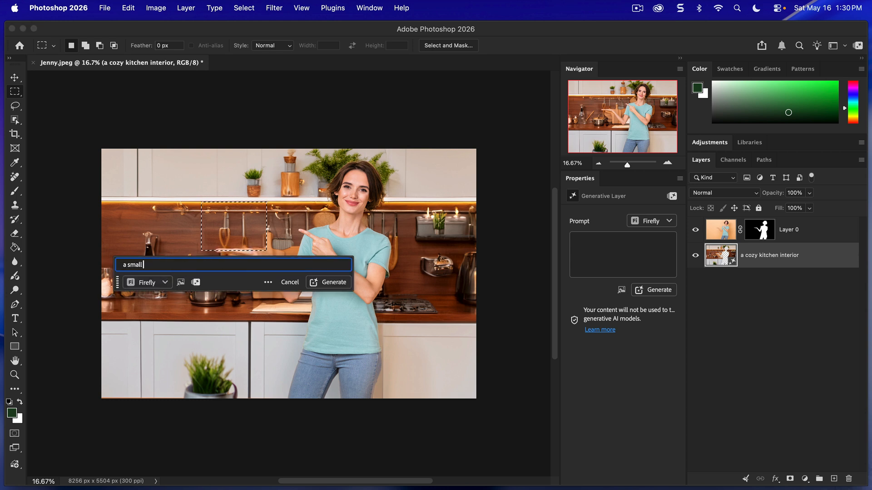
pyautogui.write(' pink cake')
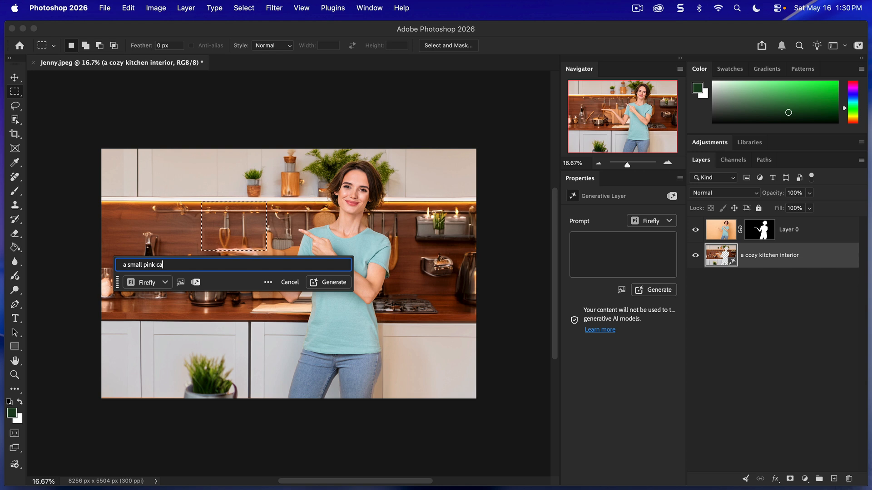
pyautogui.click(328, 283)
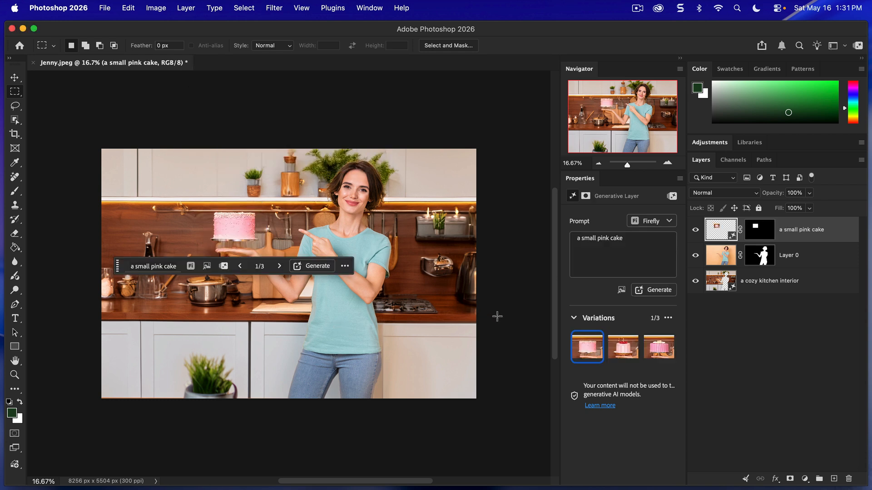
# Compare the generated cake variations and use the third one.
pyautogui.click(613, 358)
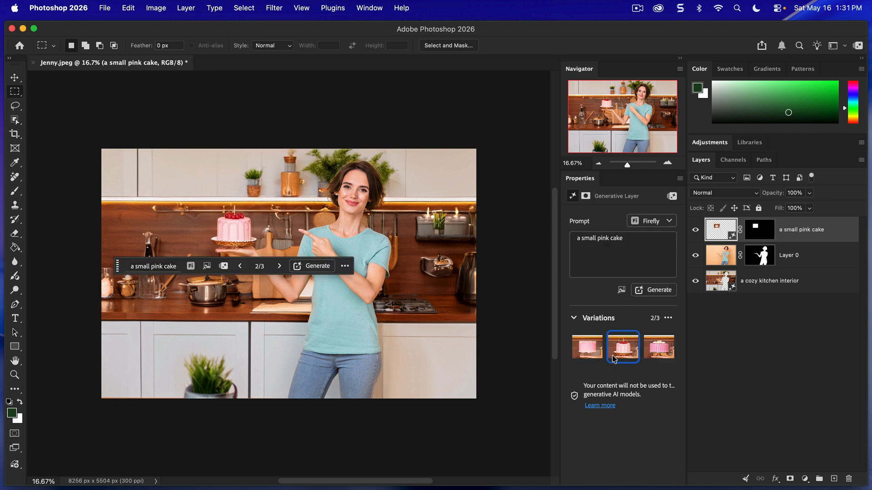
pyautogui.click(657, 357)
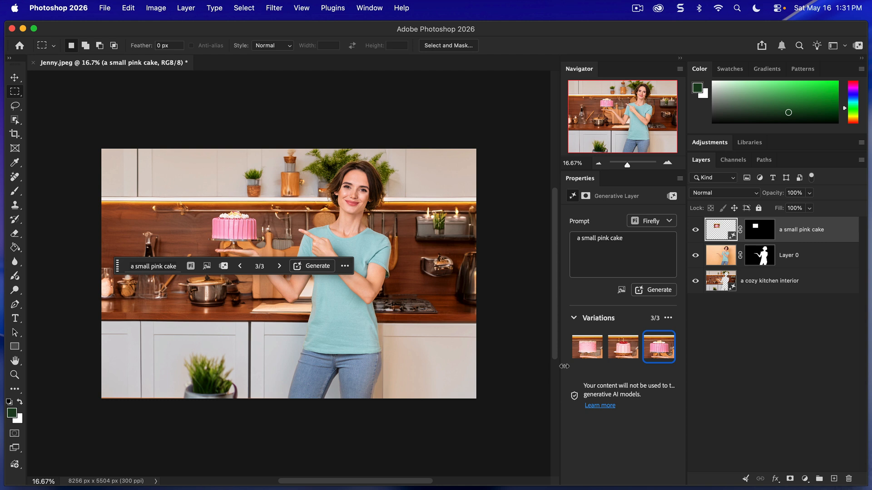
pyautogui.click(585, 354)
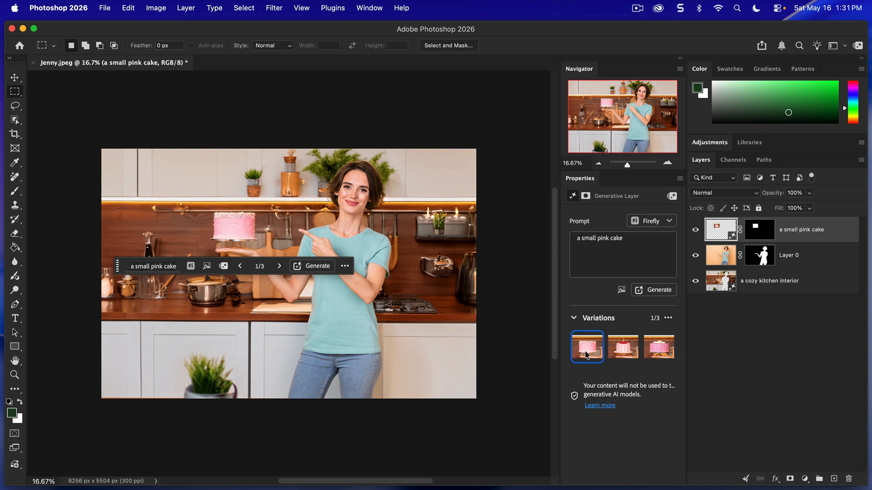
pyautogui.click(656, 358)
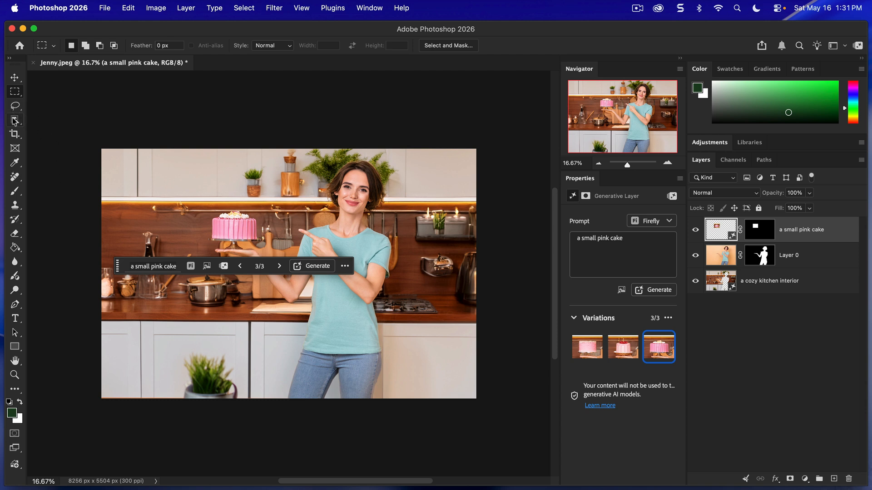
# Paint a selection over the woman's T-shirt, pointing arm and jeans with the Selection Brush Tool.
pyautogui.click(15, 121)
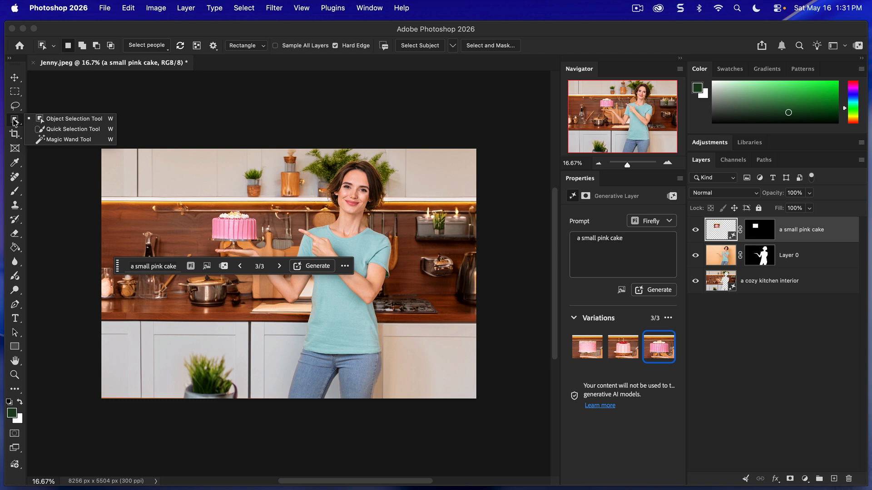
pyautogui.click(15, 108)
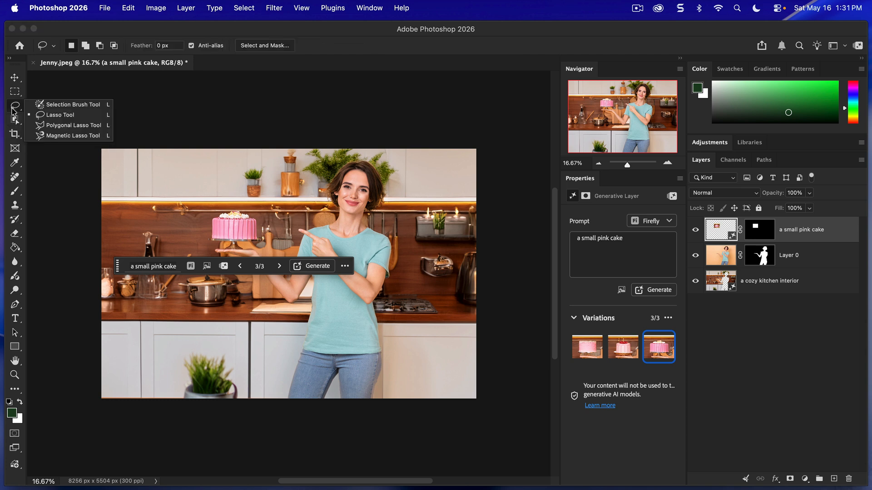
pyautogui.click(61, 106)
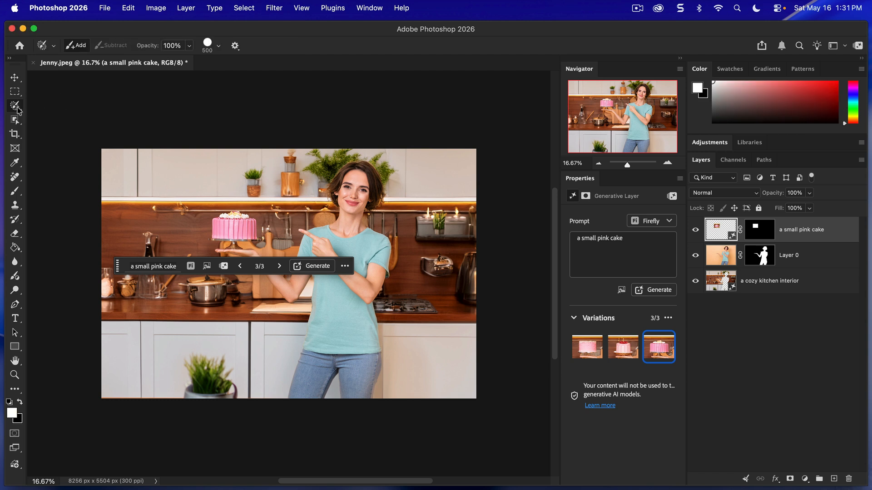
pyautogui.click(17, 106)
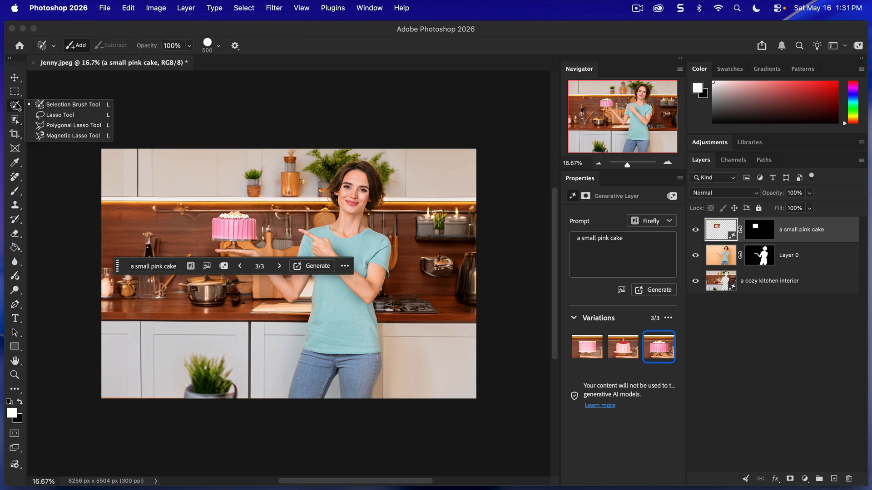
pyautogui.click(15, 106)
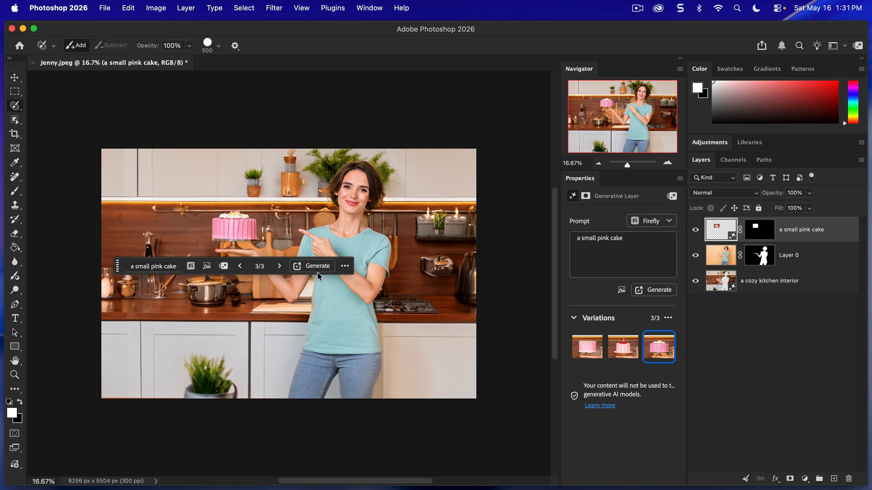
pyautogui.scroll(2, 341, 316)
pyautogui.scroll(5, 341, 316)
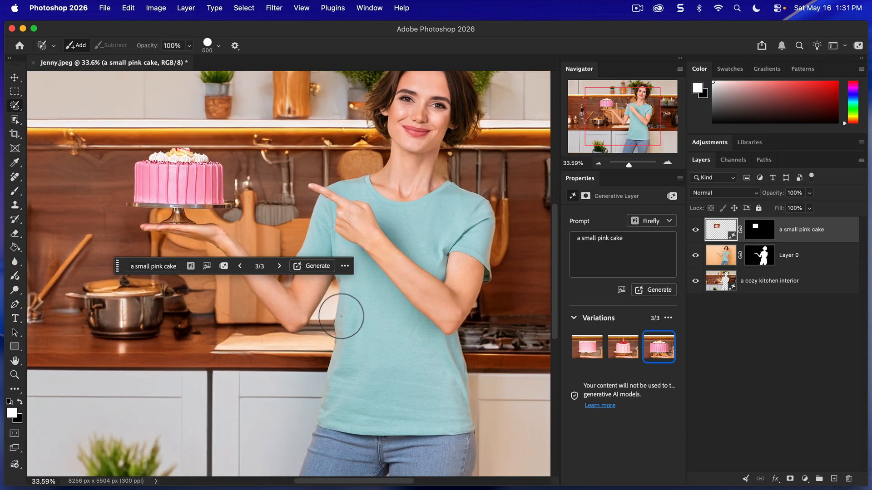
pyautogui.scroll(-3, 341, 316)
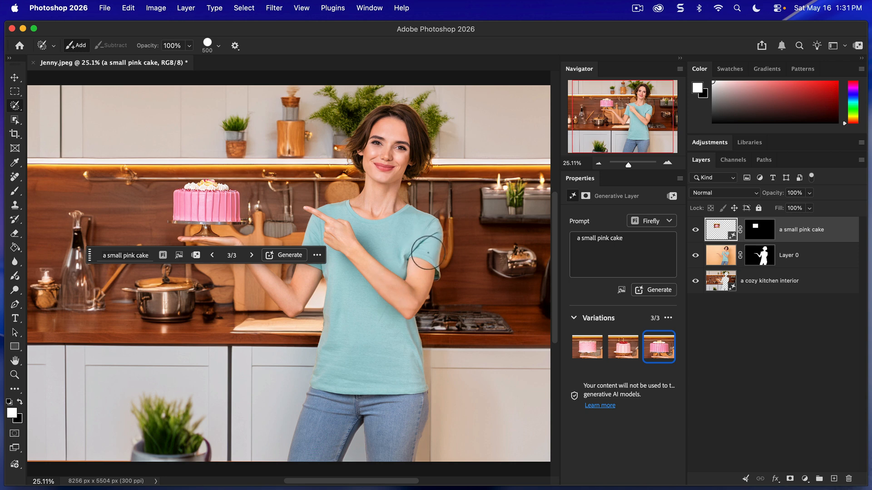
pyautogui.moveTo(425, 271)
pyautogui.mouseDown()
pyautogui.moveTo(424, 224)
pyautogui.moveTo(368, 228)
pyautogui.moveTo(327, 208)
pyautogui.moveTo(368, 232)
pyautogui.moveTo(391, 265)
pyautogui.moveTo(404, 263)
pyautogui.moveTo(403, 247)
pyautogui.moveTo(394, 263)
pyautogui.moveTo(353, 234)
pyautogui.moveTo(322, 227)
pyautogui.moveTo(312, 254)
pyautogui.moveTo(407, 331)
pyautogui.moveTo(404, 436)
pyautogui.moveTo(415, 398)
pyautogui.moveTo(415, 451)
pyautogui.moveTo(298, 460)
pyautogui.moveTo(331, 361)
pyautogui.moveTo(335, 287)
pyautogui.moveTo(358, 302)
pyautogui.moveTo(329, 415)
pyautogui.moveTo(319, 419)
pyautogui.moveTo(335, 368)
pyautogui.moveTo(349, 439)
pyautogui.moveTo(381, 424)
pyautogui.moveTo(370, 357)
pyautogui.moveTo(387, 338)
pyautogui.moveTo(395, 364)
pyautogui.moveTo(370, 415)
pyautogui.moveTo(334, 421)
pyautogui.mouseUp()
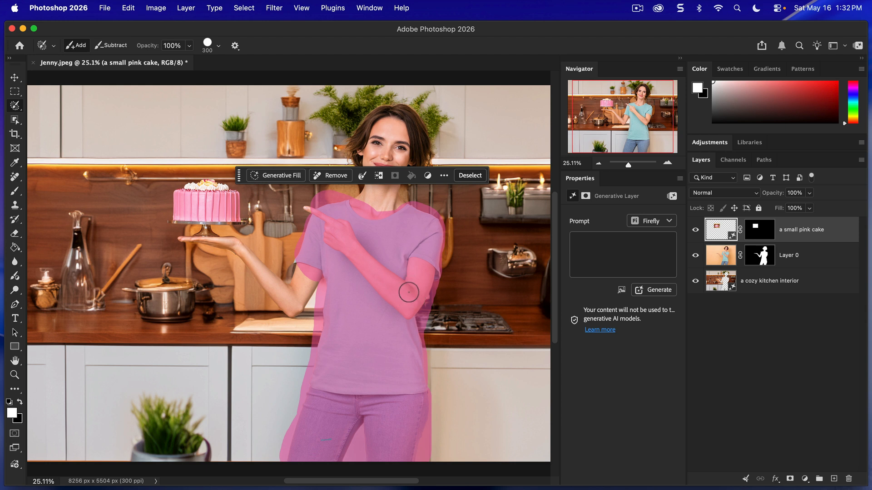
# Subtract the pointing arm from the painted selection with a brush size of 300.
pyautogui.press(']')
pyautogui.press('[')
pyautogui.press('[')
pyautogui.press('[')
pyautogui.press('alt')
pyautogui.press('alt')
pyautogui.moveTo(406, 293)
pyautogui.mouseDown()
pyautogui.moveTo(418, 269)
pyautogui.moveTo(408, 304)
pyautogui.mouseUp()
pyautogui.moveTo(404, 299)
pyautogui.mouseDown()
pyautogui.moveTo(335, 232)
pyautogui.moveTo(342, 238)
pyautogui.mouseUp()
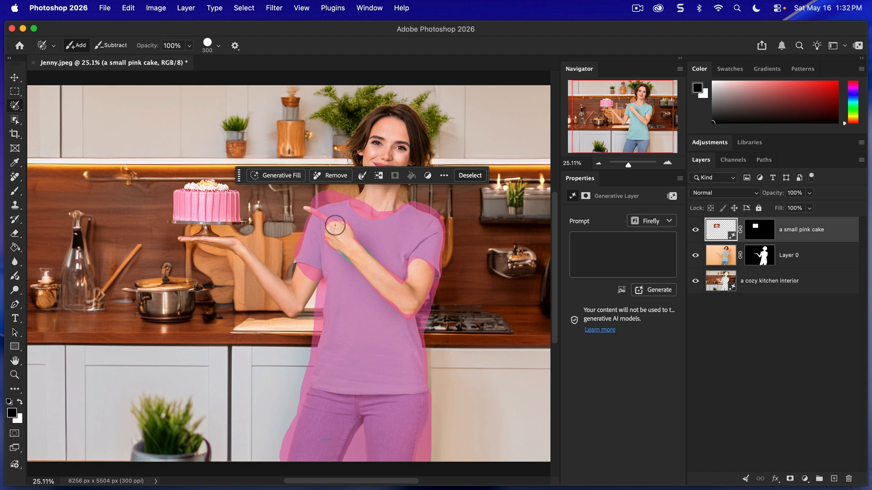
# Refine the selection around the pointing hand with a brush size of 150, adding back the shirt area just below it.
pyautogui.press('[')
pyautogui.press('[')
pyautogui.press('[')
pyautogui.press('[')
pyautogui.moveTo(332, 224)
pyautogui.keyDown('alt'); pyautogui.mouseDown()
pyautogui.moveTo(309, 211)
pyautogui.moveTo(328, 231)
pyautogui.mouseUp(); pyautogui.keyUp('alt')
pyautogui.press('x')
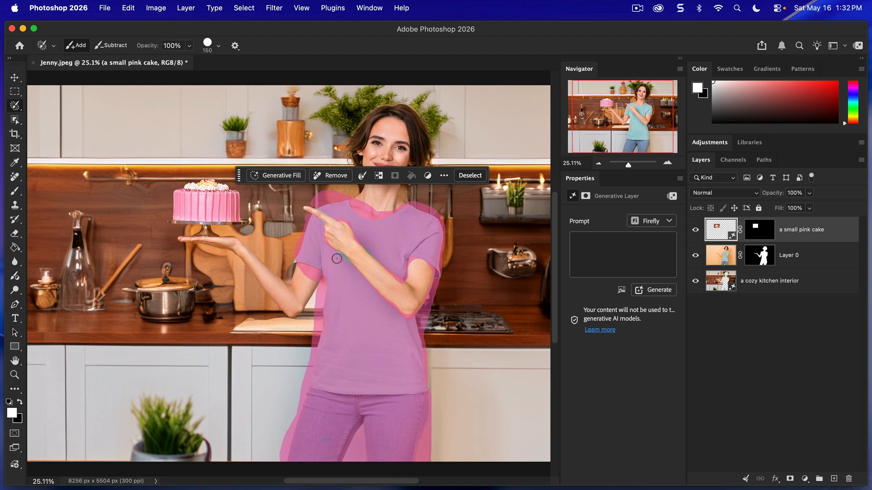
pyautogui.moveTo(339, 256); pyautogui.dragTo(345, 263)
# Start Generative Fill on the painted clothing area, check the Adobe and Partner models, and keep Firefly Fill & Expand.
pyautogui.click(271, 176)
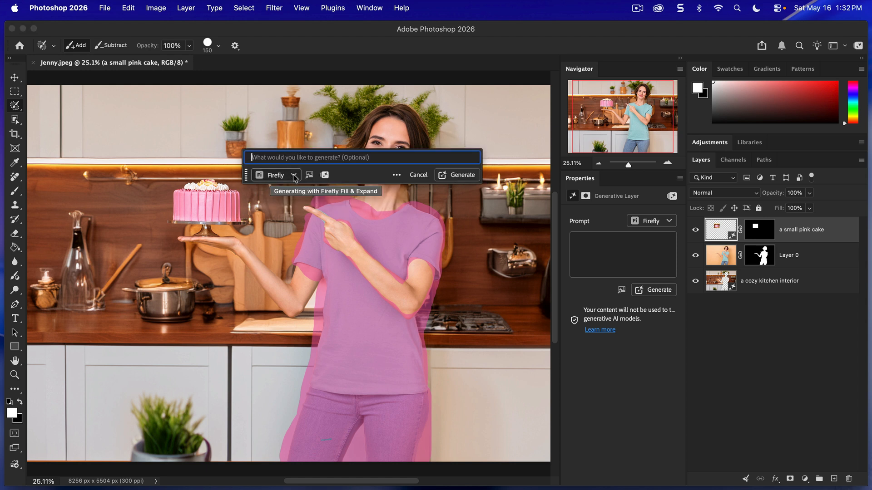
pyautogui.click(294, 176)
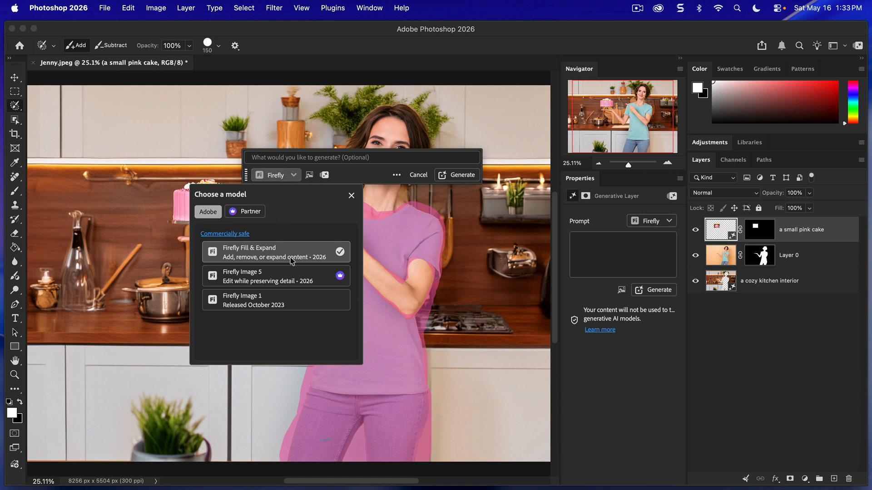
pyautogui.click(251, 211)
pyautogui.click(212, 210)
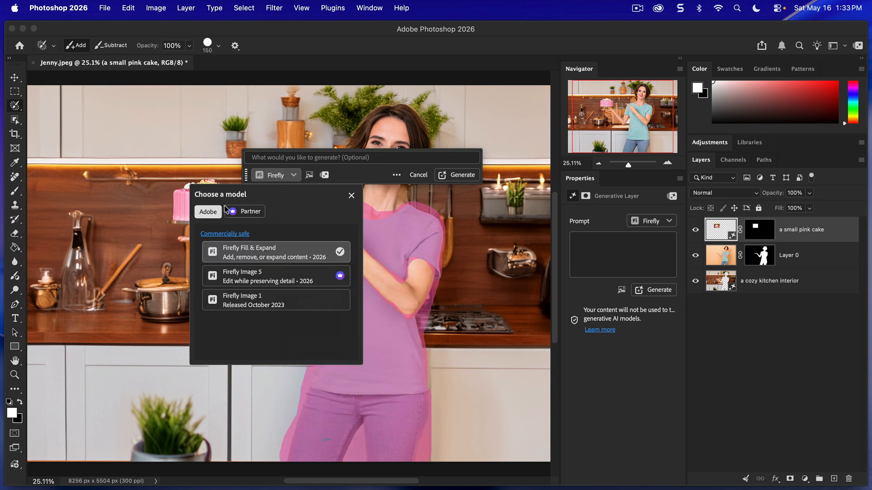
pyautogui.click(359, 177)
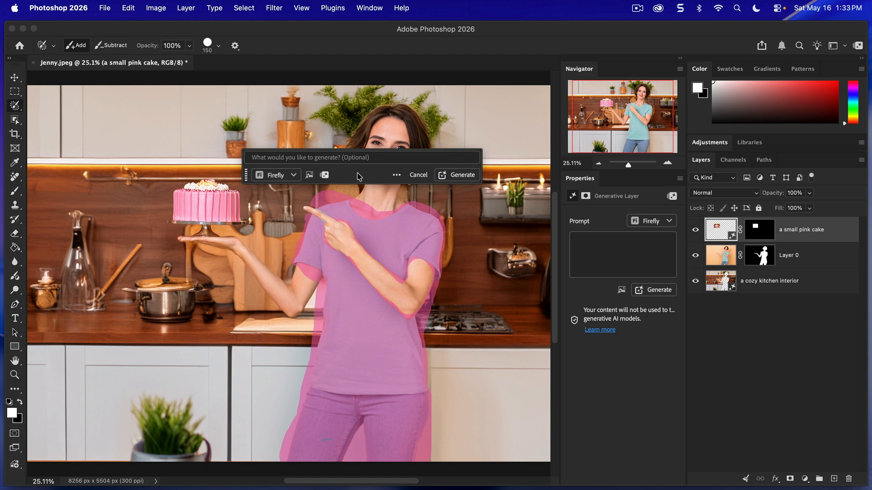
# Generate the clothing fill from the red apron reference image, referencing the object and swapping the selected area.
pyautogui.click(309, 175)
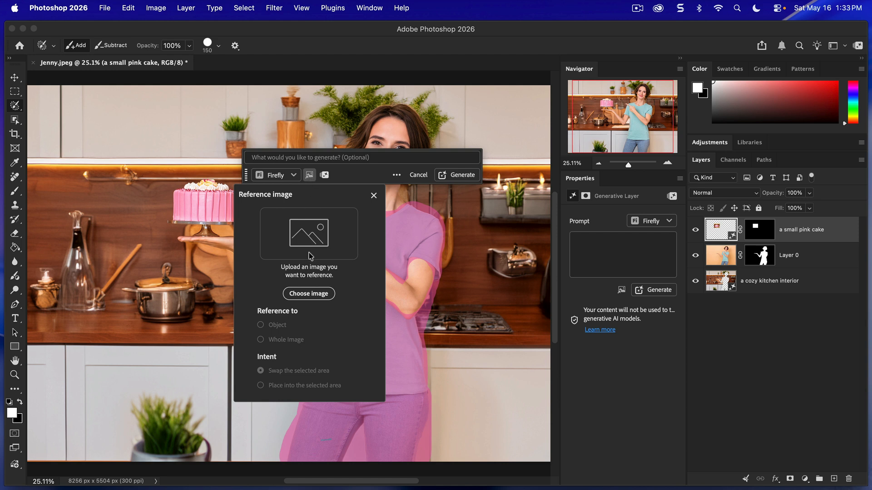
pyautogui.click(326, 296)
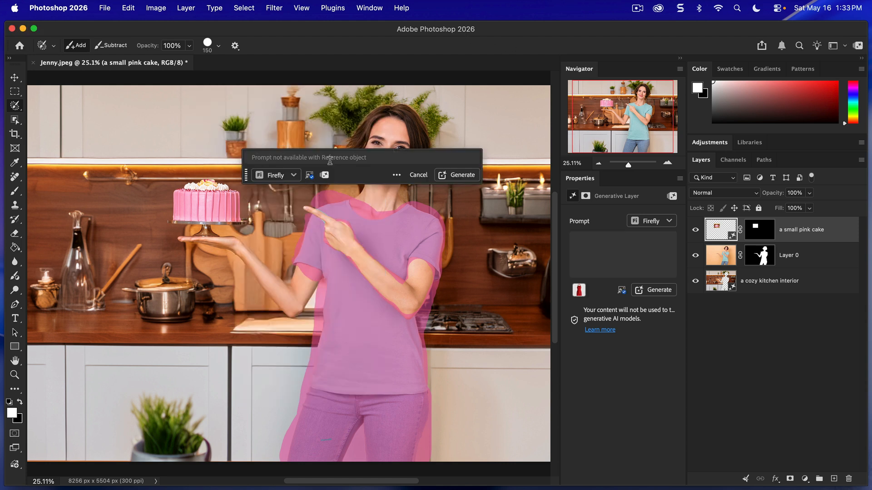
pyautogui.click(311, 176)
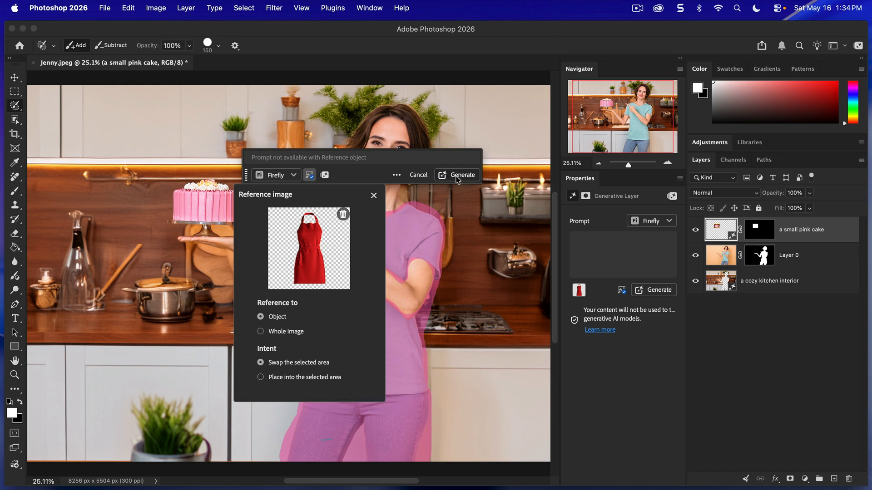
pyautogui.click(375, 174)
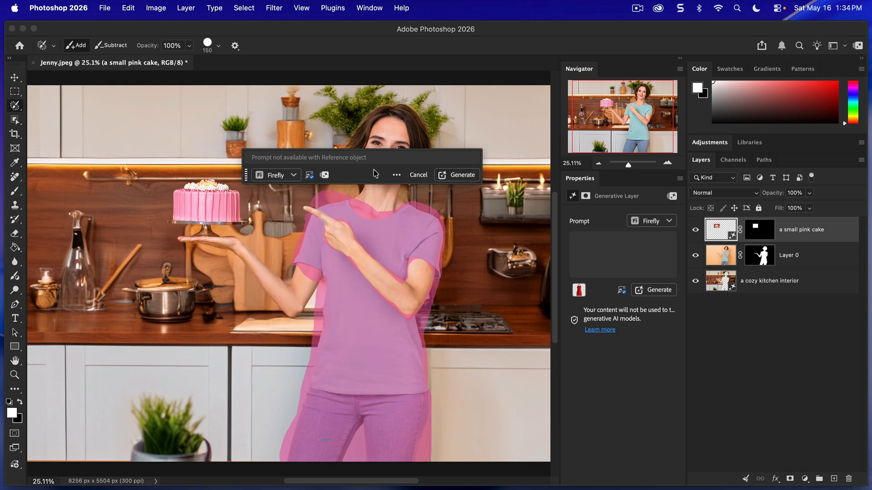
pyautogui.click(465, 178)
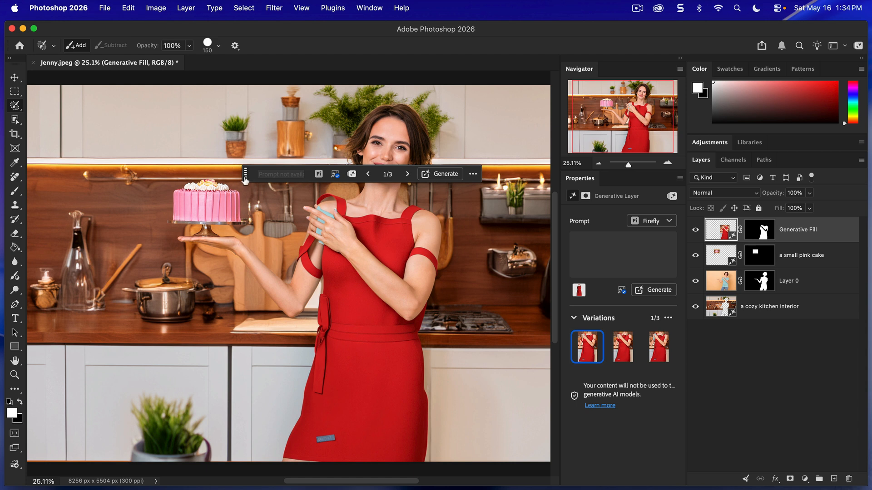
# Compare the three red apron variations and hide the Generative Fill layer.
pyautogui.moveTo(245, 174); pyautogui.dragTo(68, 122)
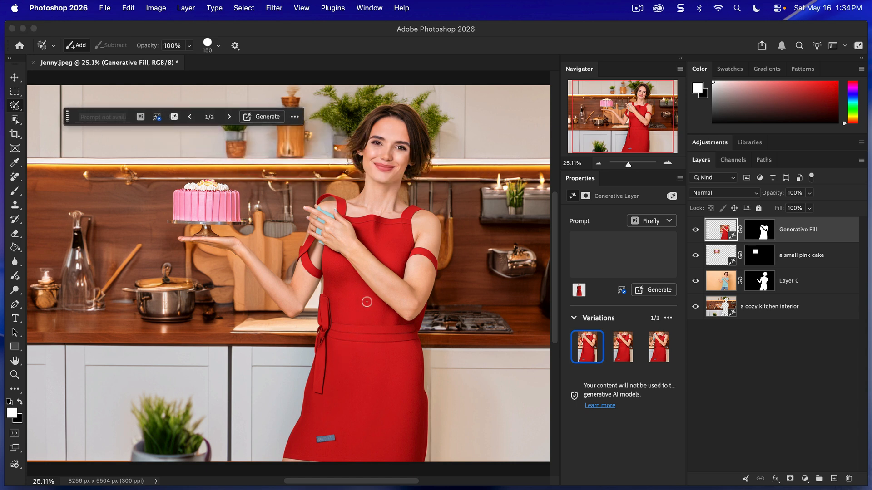
pyautogui.click(621, 355)
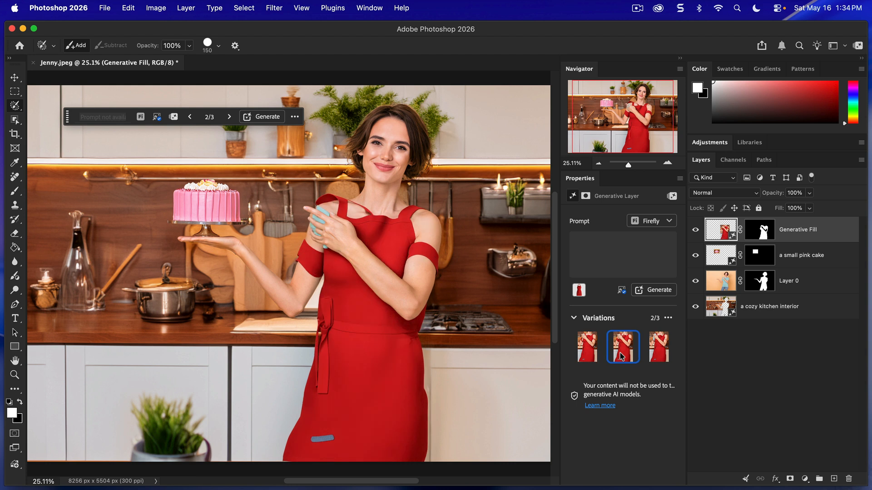
pyautogui.click(654, 354)
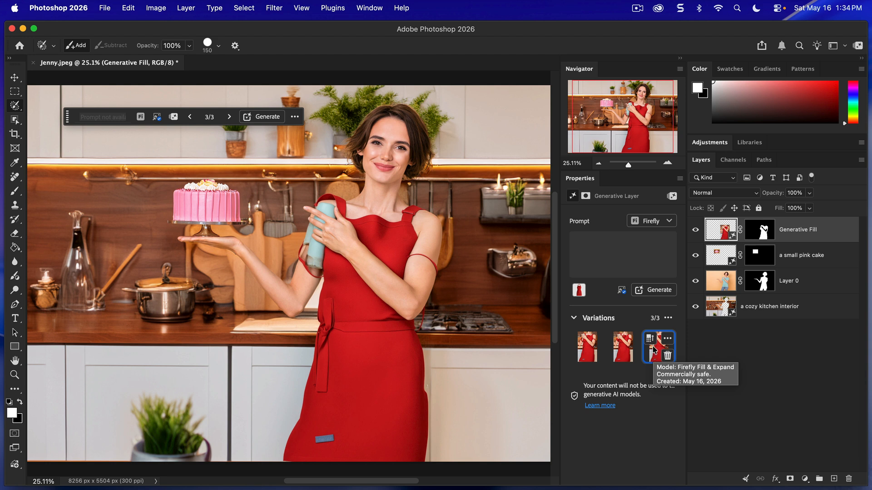
pyautogui.click(695, 230)
# On Layer 0, paint a selection over the shirt, jeans and entire pointing arm with a brush size of 700.
pyautogui.click(721, 280)
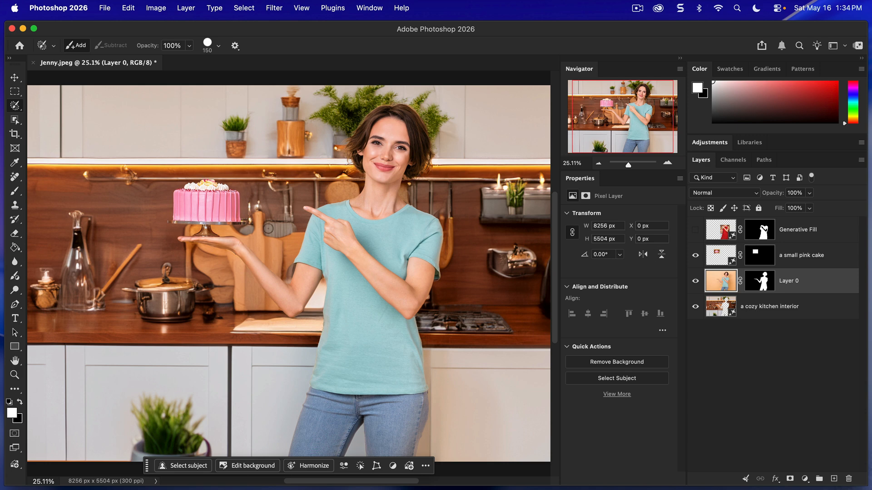
pyautogui.press(']')
pyautogui.press(']')
pyautogui.press(']')
pyautogui.press(']')
pyautogui.press(']')
pyautogui.press(']')
pyautogui.press(']')
pyautogui.press(']')
pyautogui.moveTo(319, 435)
pyautogui.mouseDown()
pyautogui.moveTo(302, 462)
pyautogui.moveTo(418, 460)
pyautogui.moveTo(402, 344)
pyautogui.moveTo(330, 358)
pyautogui.moveTo(323, 423)
pyautogui.moveTo(378, 449)
pyautogui.moveTo(370, 356)
pyautogui.moveTo(358, 407)
pyautogui.moveTo(363, 443)
pyautogui.moveTo(336, 351)
pyautogui.moveTo(343, 269)
pyautogui.moveTo(331, 250)
pyautogui.moveTo(303, 255)
pyautogui.moveTo(320, 226)
pyautogui.moveTo(338, 217)
pyautogui.moveTo(429, 234)
pyautogui.moveTo(432, 266)
pyautogui.moveTo(376, 257)
pyautogui.moveTo(364, 299)
pyautogui.moveTo(386, 344)
pyautogui.moveTo(402, 314)
pyautogui.moveTo(404, 276)
pyautogui.moveTo(397, 305)
pyautogui.moveTo(420, 269)
pyautogui.moveTo(410, 312)
pyautogui.moveTo(370, 360)
pyautogui.moveTo(326, 350)
pyautogui.moveTo(312, 253)
pyautogui.moveTo(367, 223)
pyautogui.moveTo(416, 225)
pyautogui.moveTo(429, 241)
pyautogui.moveTo(397, 440)
pyautogui.moveTo(367, 462)
pyautogui.moveTo(309, 445)
pyautogui.moveTo(306, 419)
pyautogui.moveTo(331, 320)
pyautogui.moveTo(380, 242)
pyautogui.mouseUp()
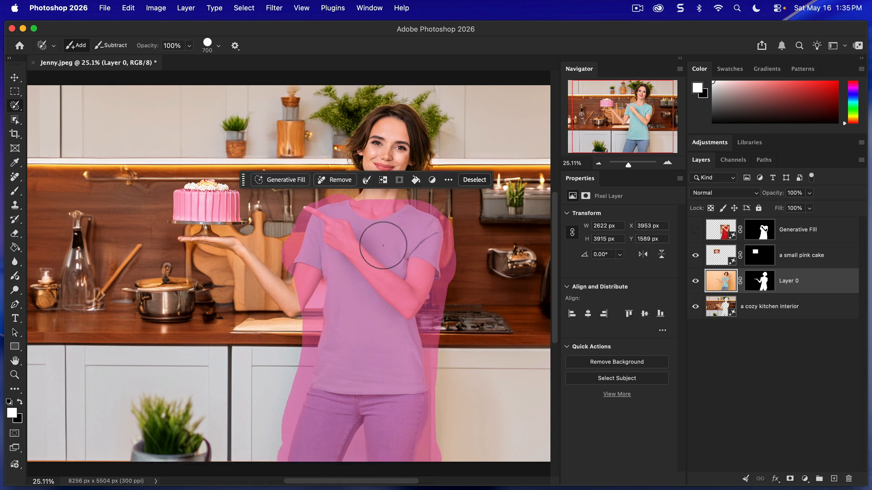
# Generate a Firefly fill for the painted area from the red apron reference image, referencing the object and swapping the selected area.
pyautogui.click(282, 180)
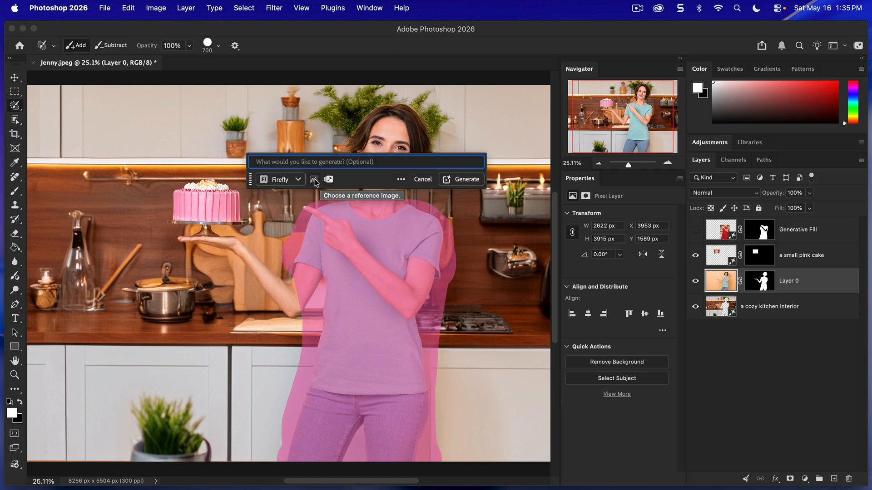
pyautogui.click(313, 179)
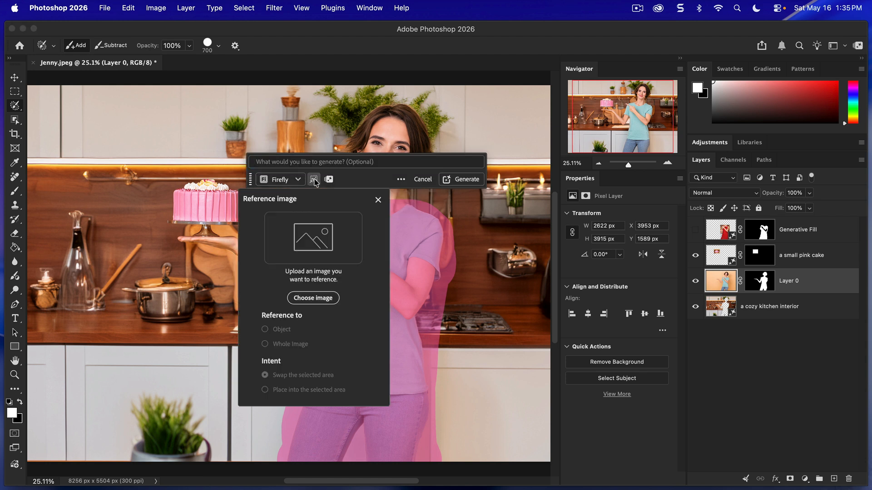
pyautogui.click(305, 300)
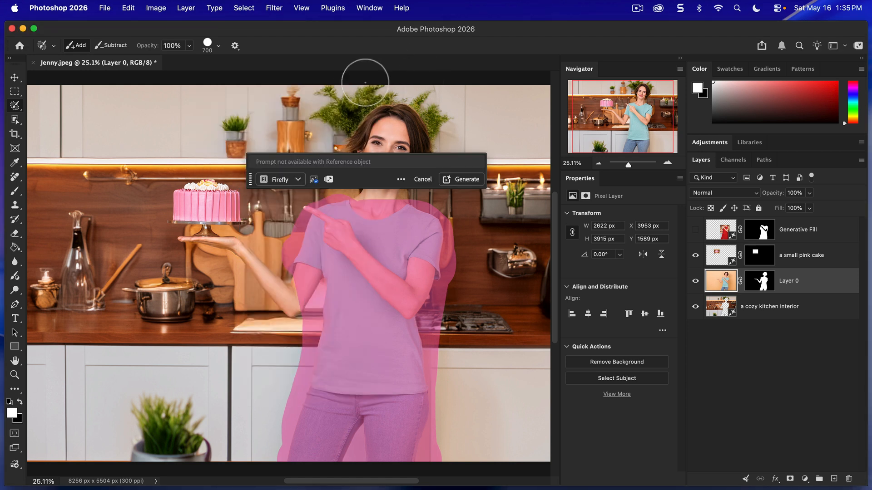
pyautogui.click(313, 179)
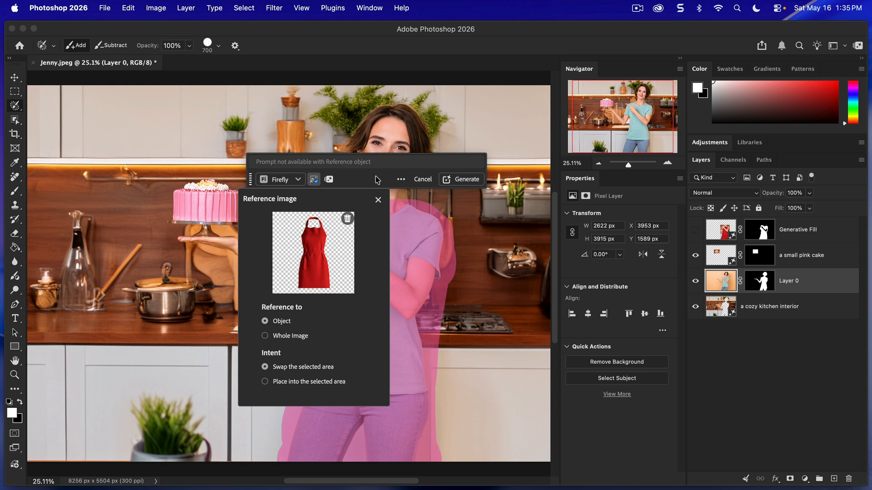
pyautogui.click(378, 200)
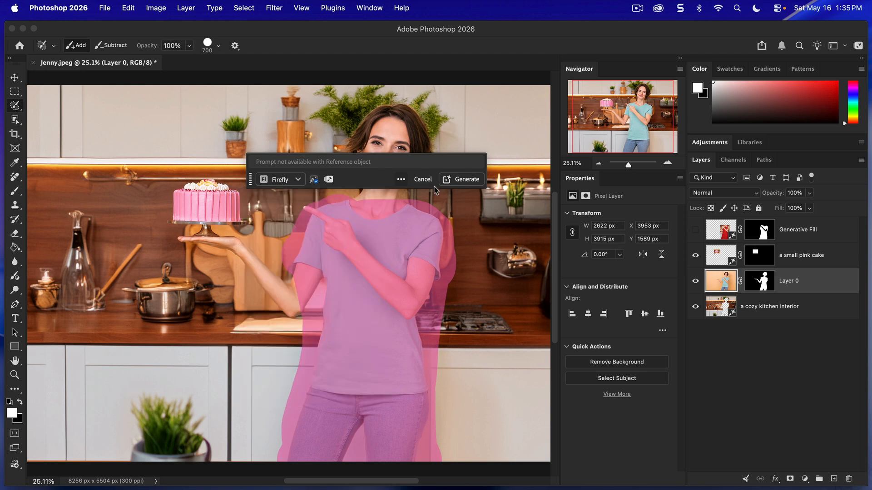
pyautogui.click(466, 180)
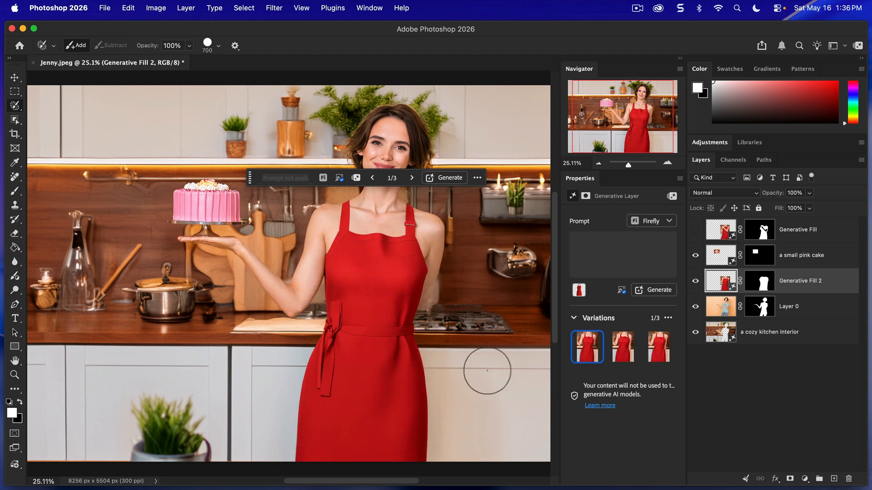
# Compare the three new apron variations on the Generative Fill 2 layer and keep the second one.
pyautogui.moveTo(250, 177); pyautogui.dragTo(41, 106)
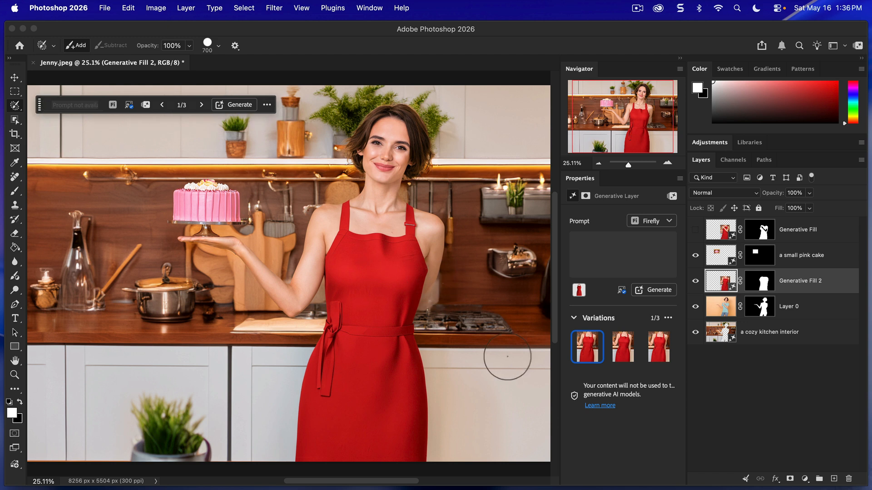
pyautogui.click(621, 361)
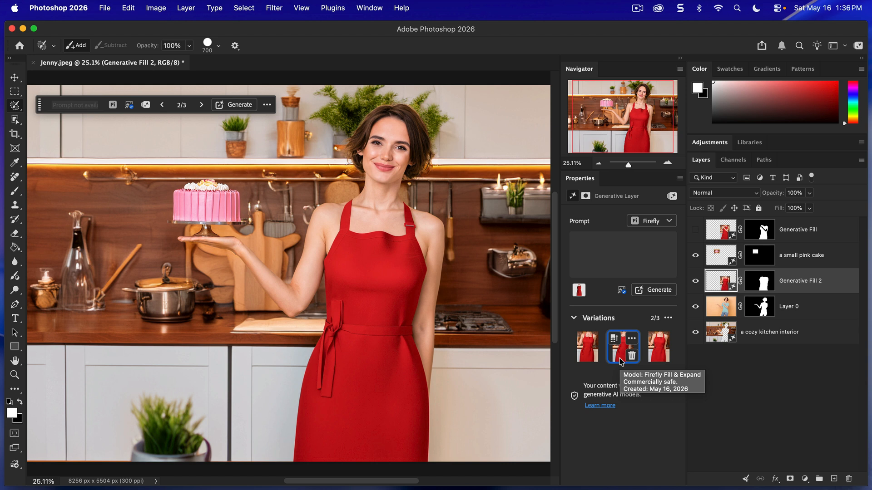
pyautogui.click(659, 360)
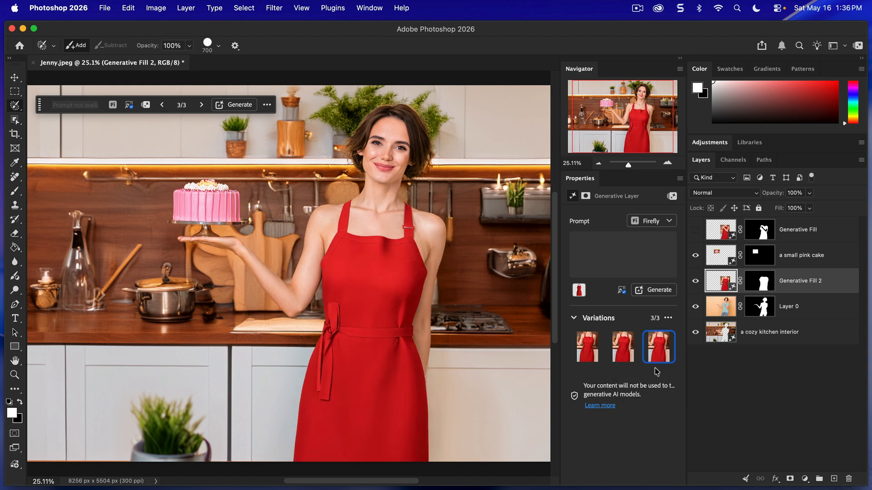
pyautogui.scroll(-4, 495, 310)
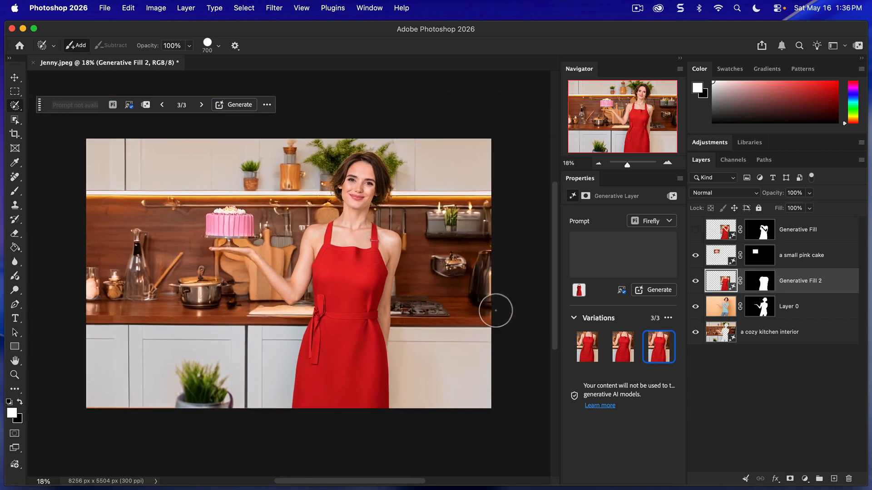
pyautogui.scroll(1, 495, 310)
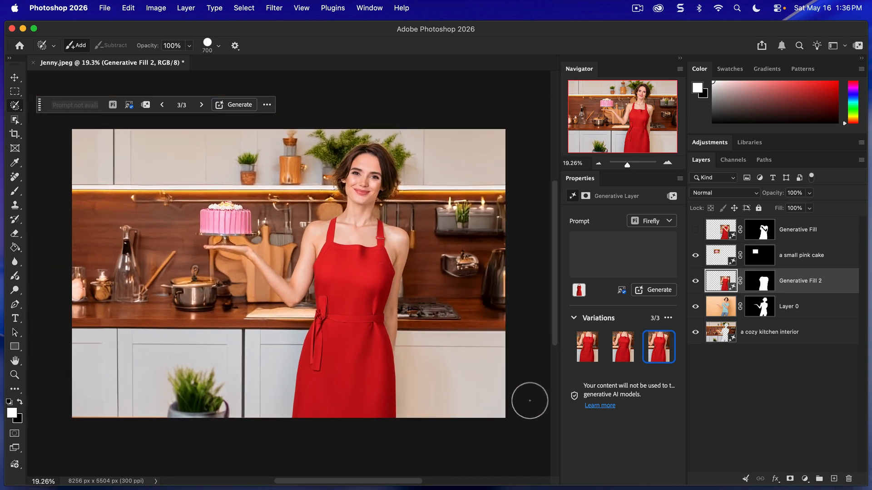
pyautogui.click(622, 359)
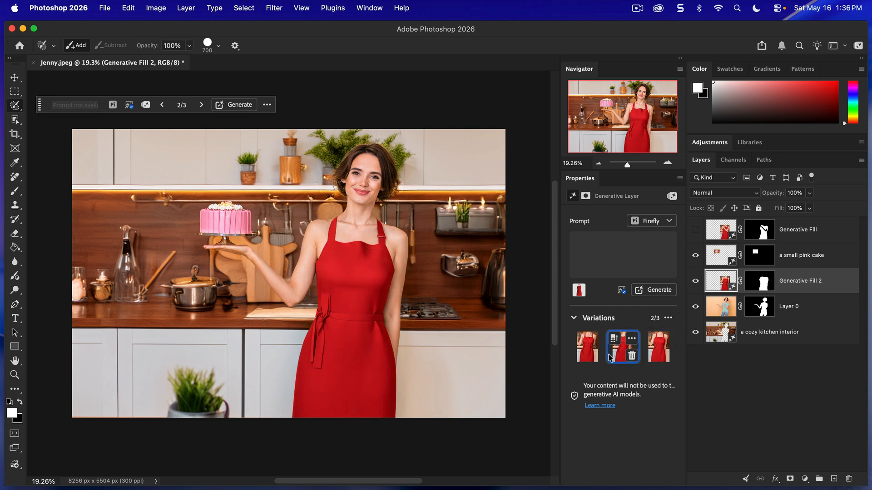
pyautogui.click(581, 359)
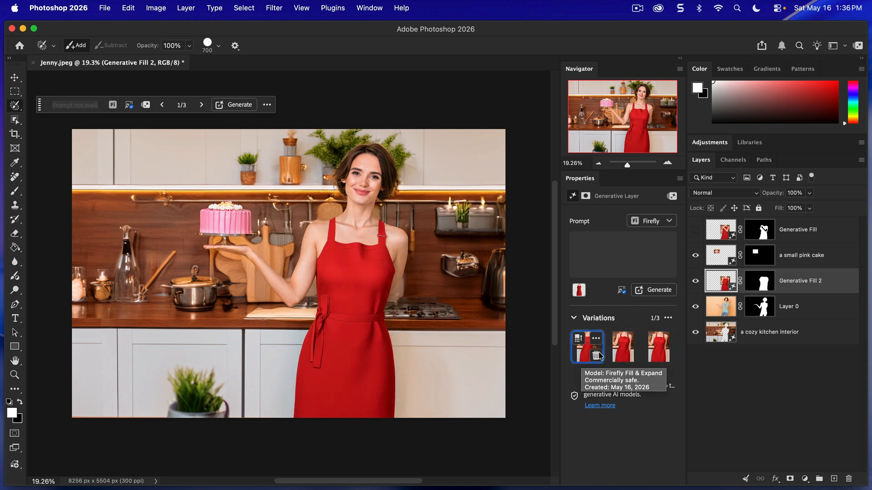
pyautogui.click(625, 356)
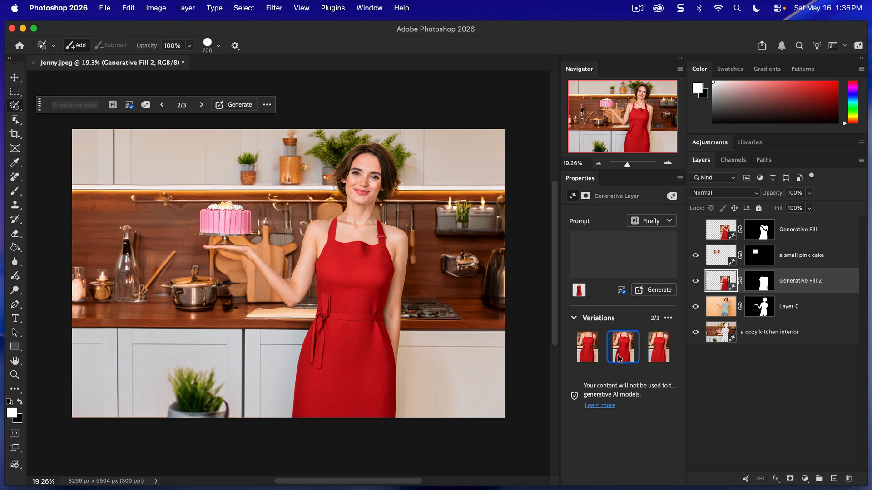